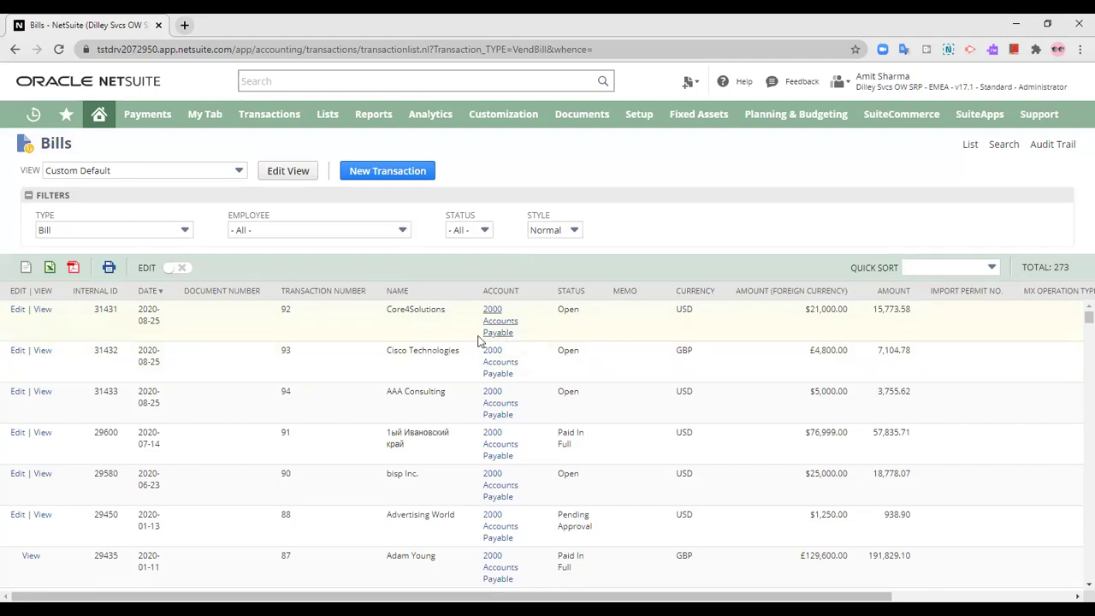
Open the Core4Solutions bill dated 2020-08-25 and start a payment for it
click(43, 310)
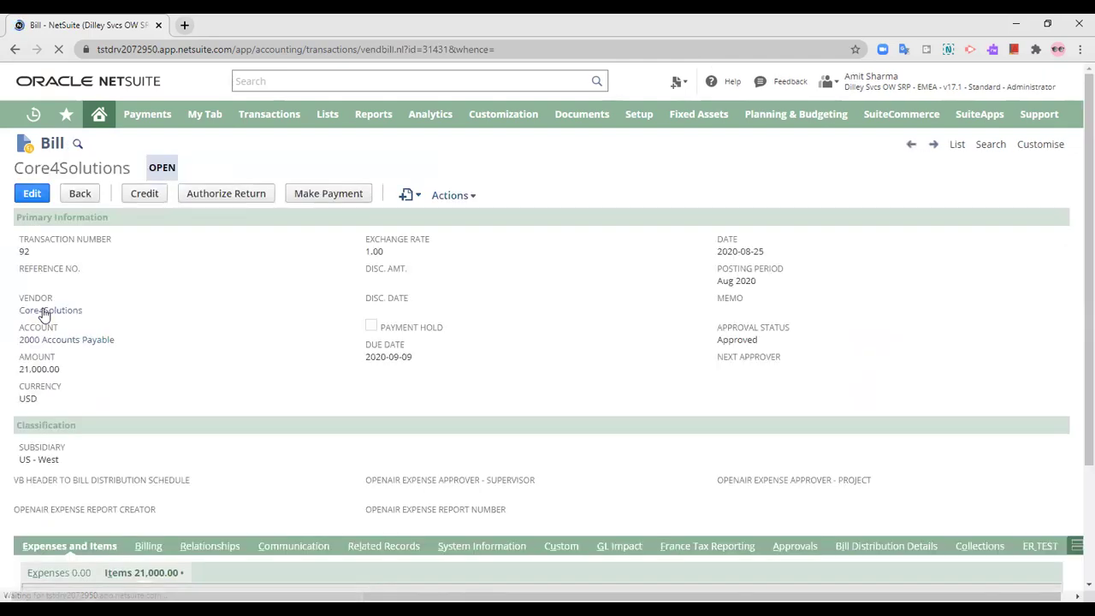
scroll(219, 221, down, 1)
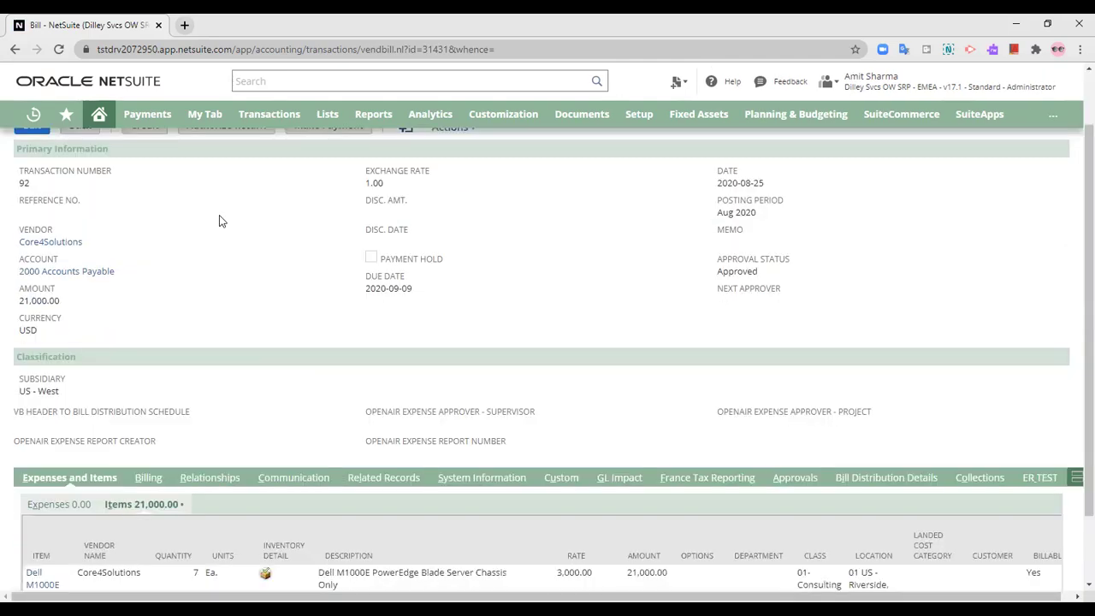
scroll(262, 214, up, 1)
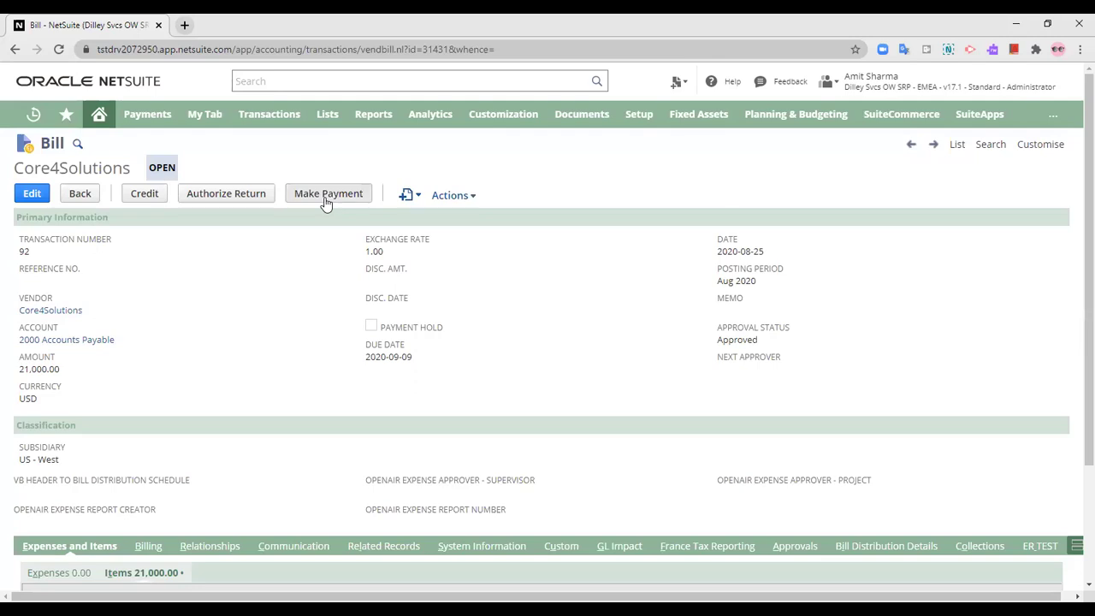
click(326, 203)
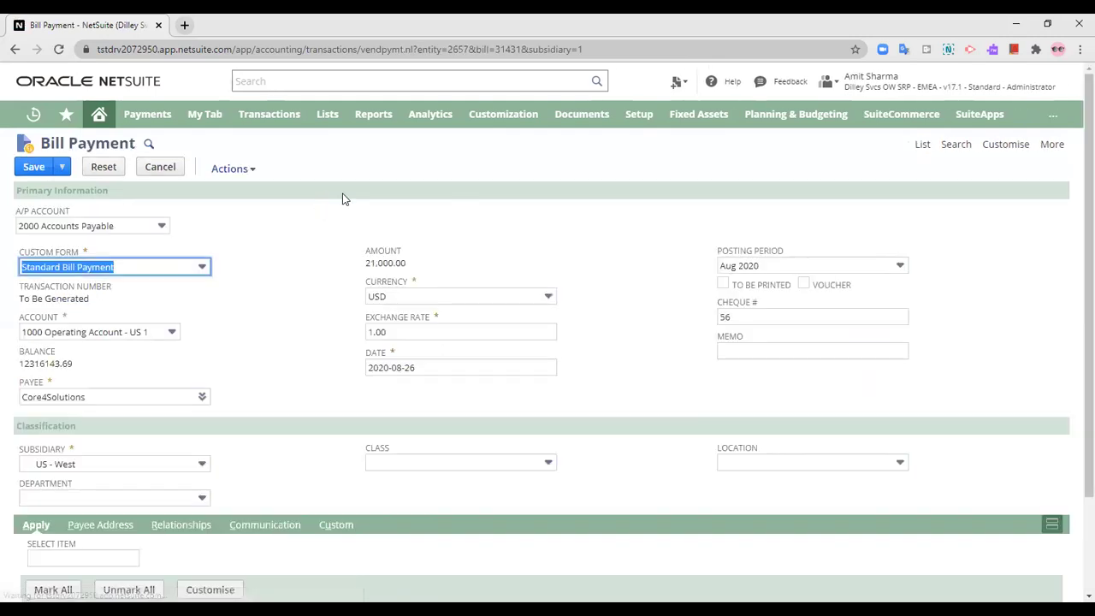
Set the bill payment's memo to "payment for transaction bill on 25/8/2020"
scroll(601, 367, down, 1)
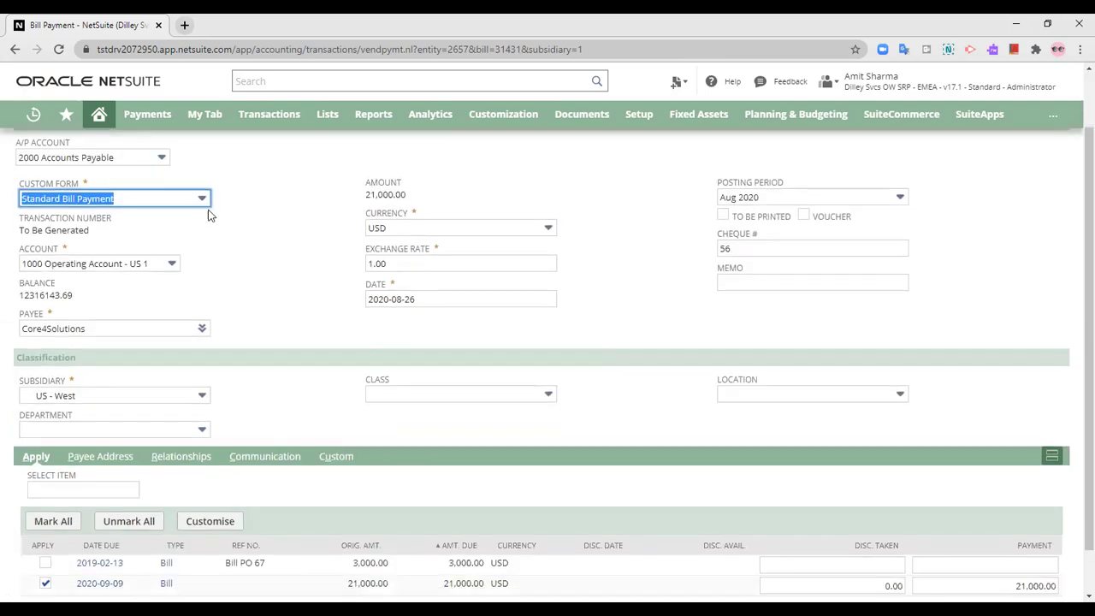
scroll(254, 312, down, 1)
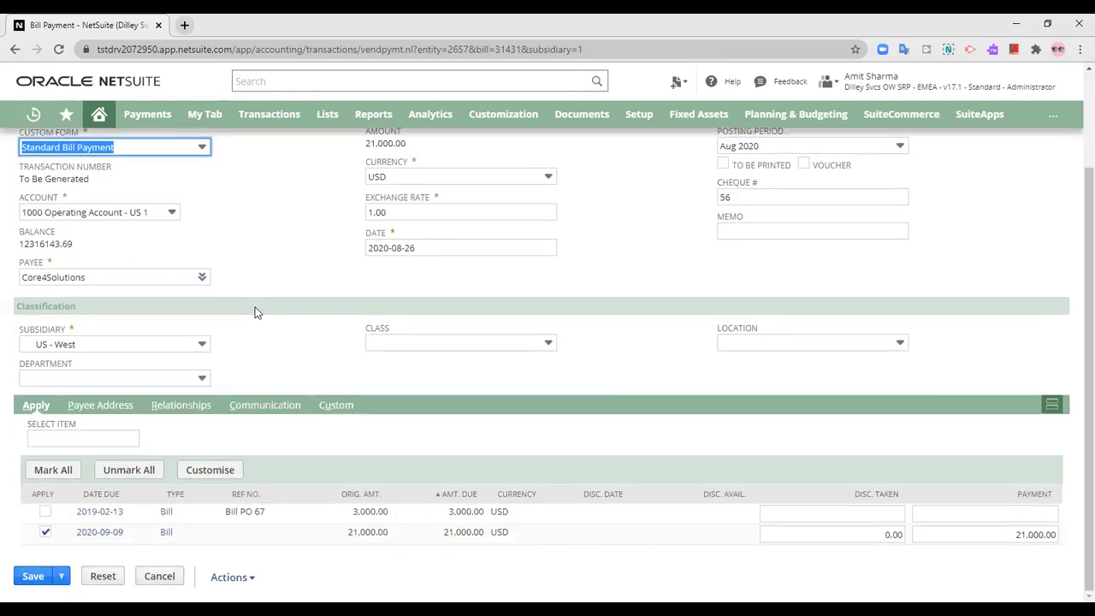
scroll(255, 312, up, 2)
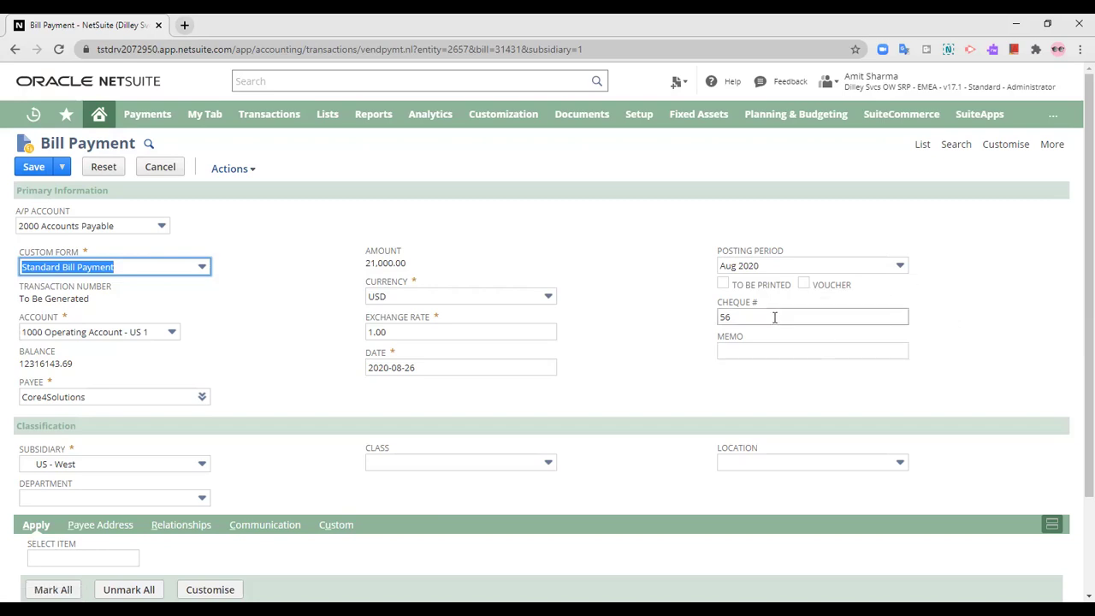
click(778, 349)
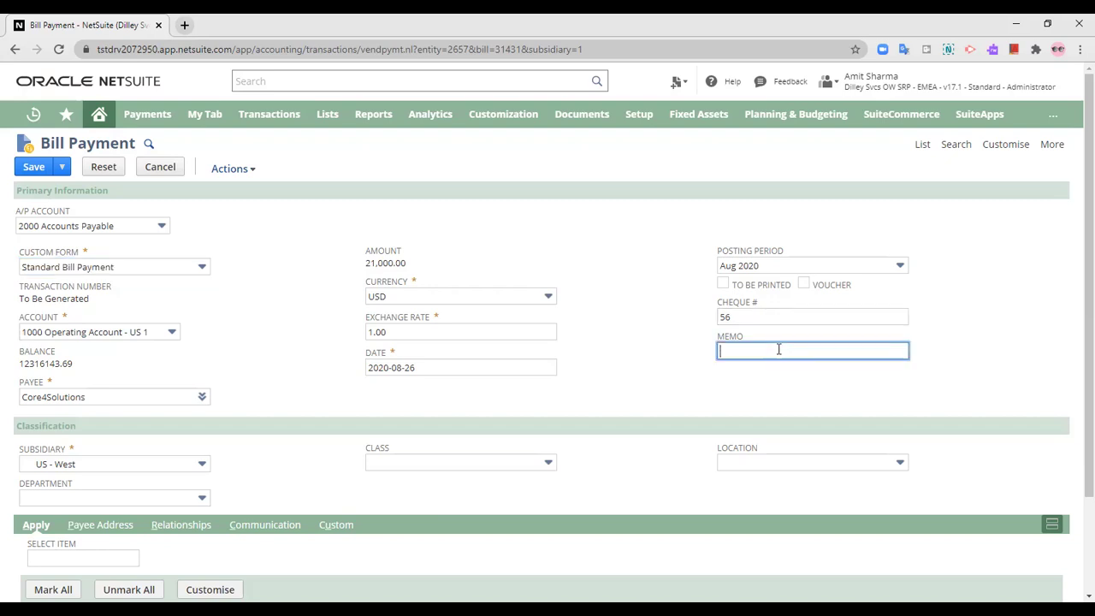
text(payment for transaction bill on 25/8/200)
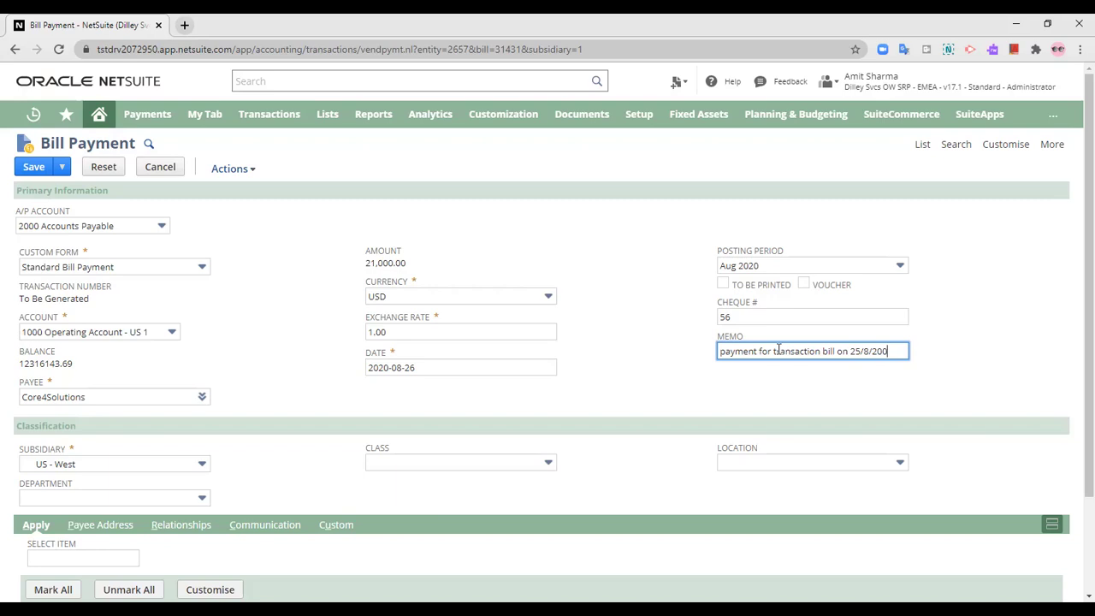
key(BackSpace)
text(20)
click(623, 338)
Review the payment's applied bills, payee address, relationships and communication details
scroll(624, 338, down, 2)
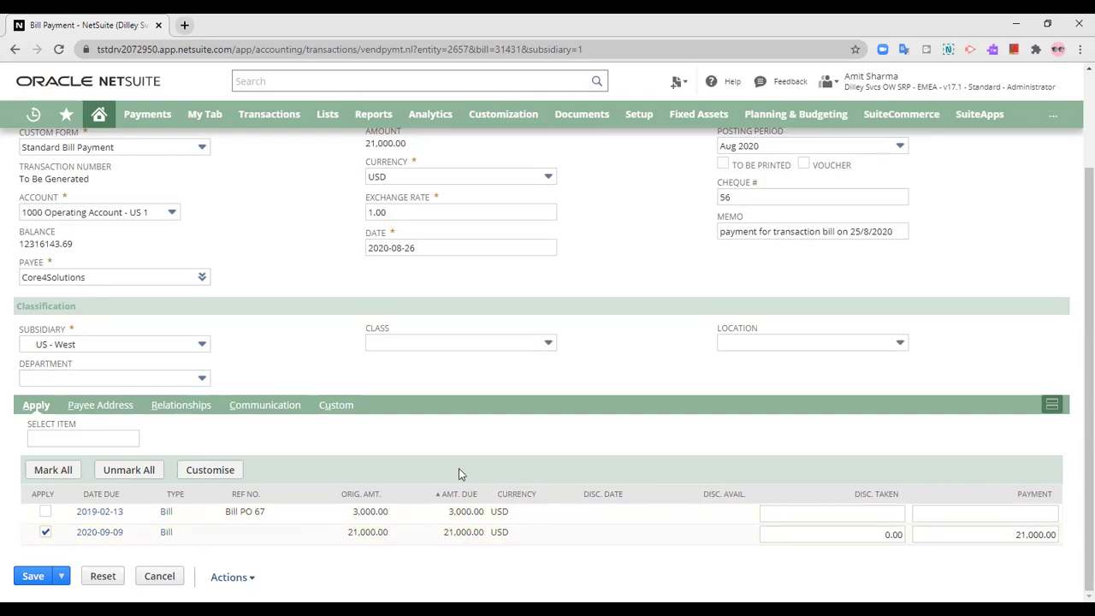
scroll(436, 449, up, 2)
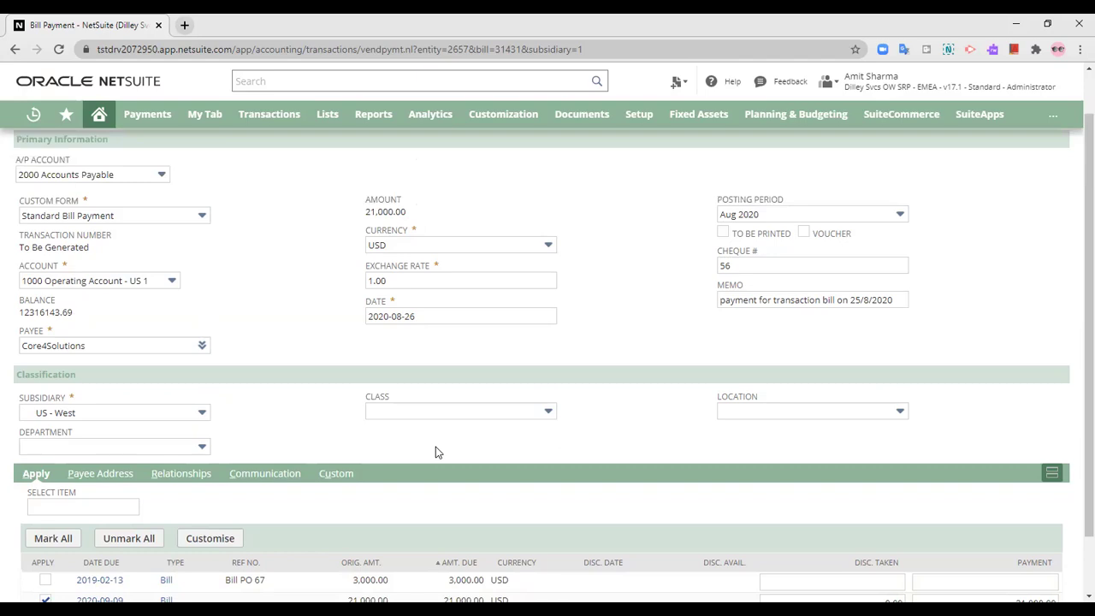
scroll(436, 452, down, 2)
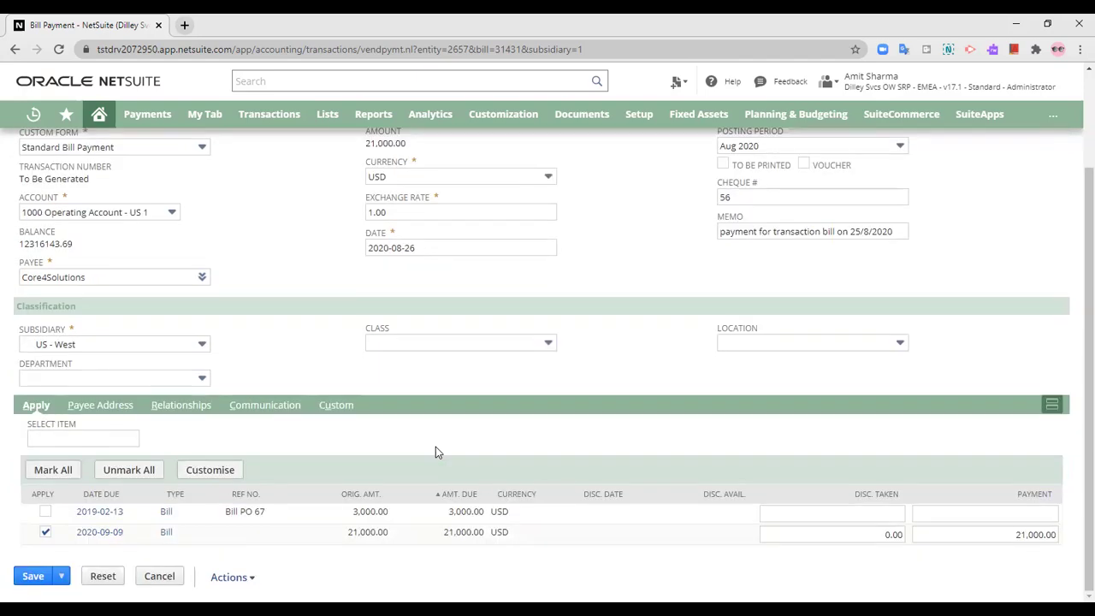
click(131, 411)
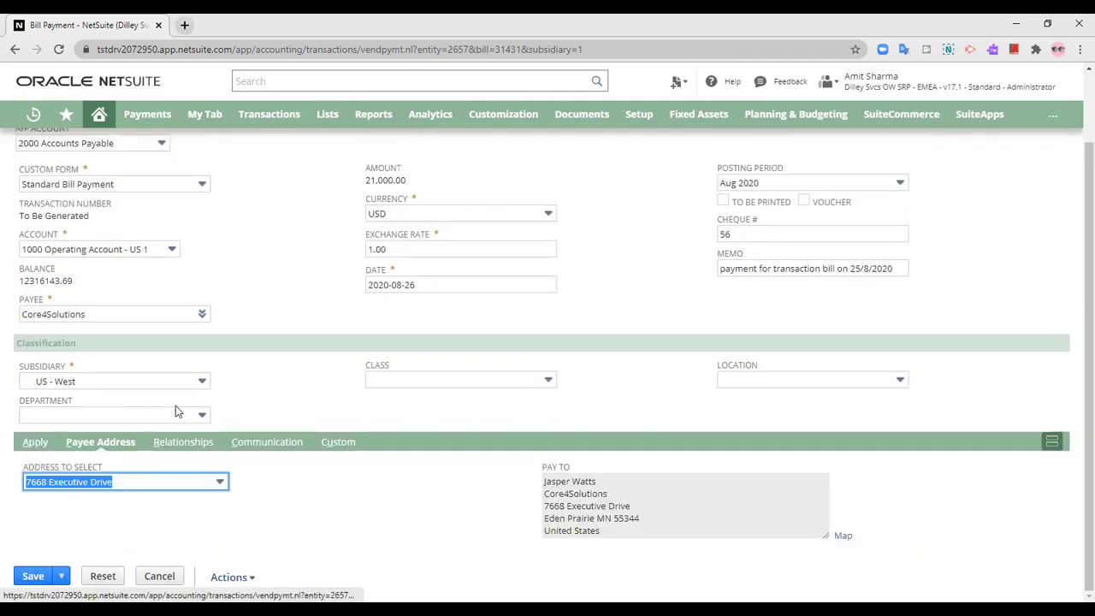
click(206, 441)
click(248, 443)
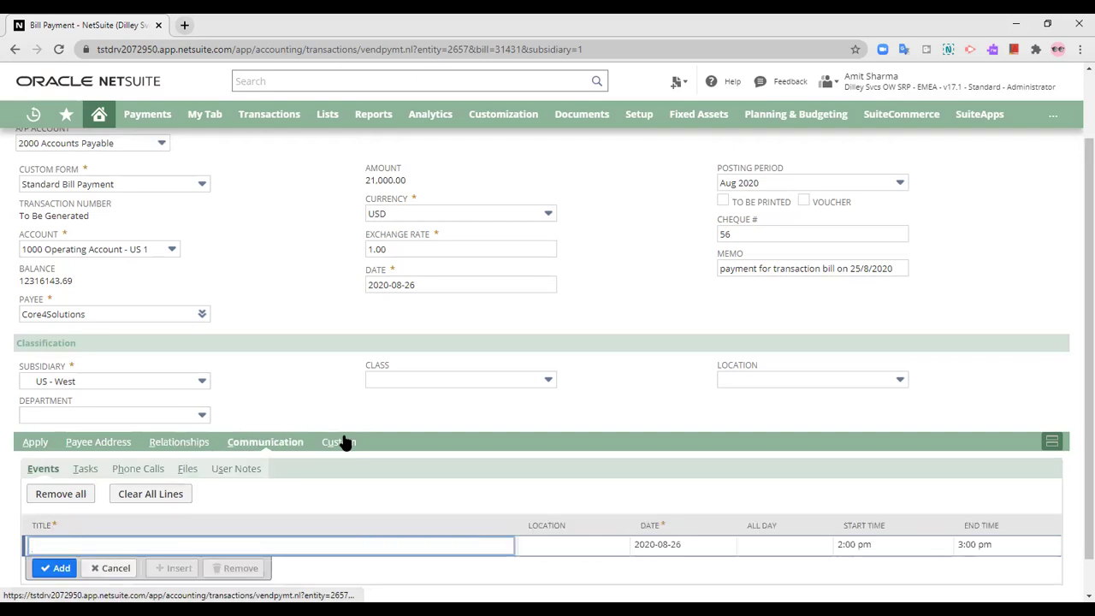
click(35, 442)
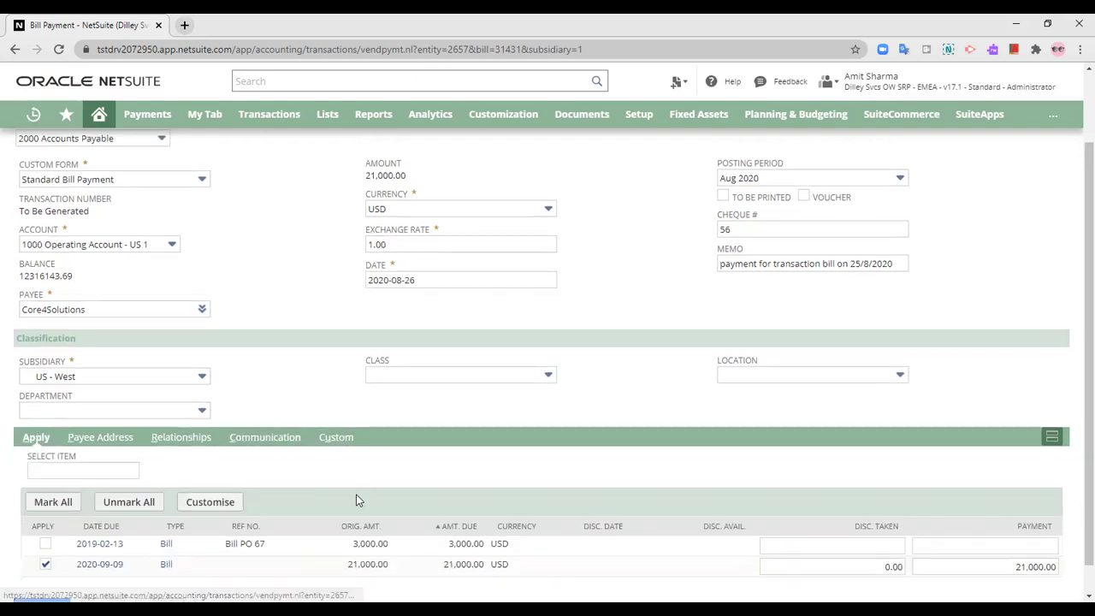
scroll(356, 495, down, 1)
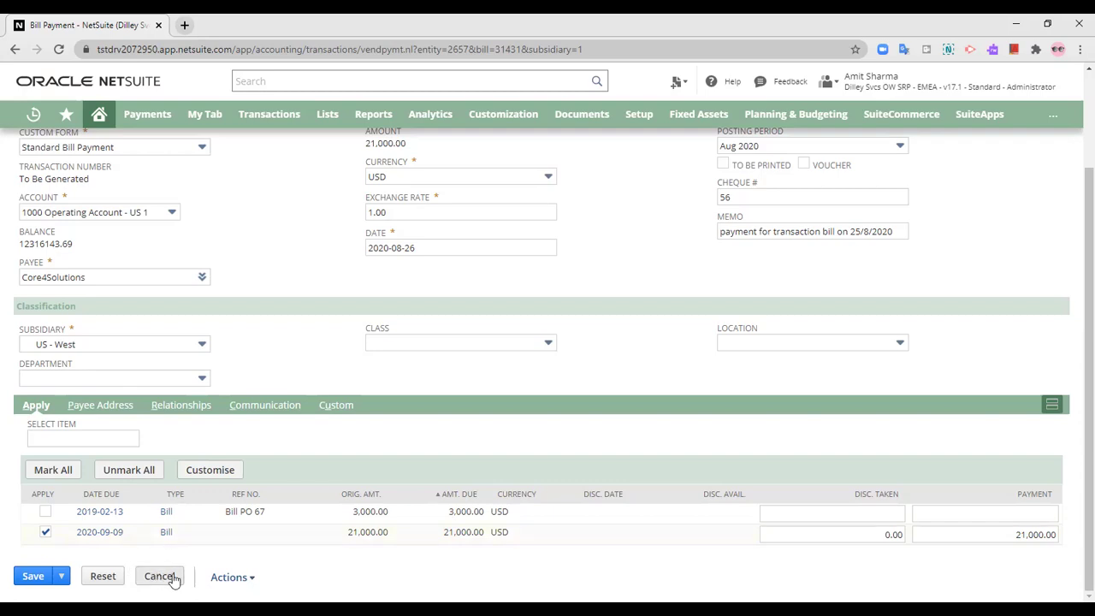
Cancel the bill payment without saving and return to the list of bills
scroll(173, 579, up, 2)
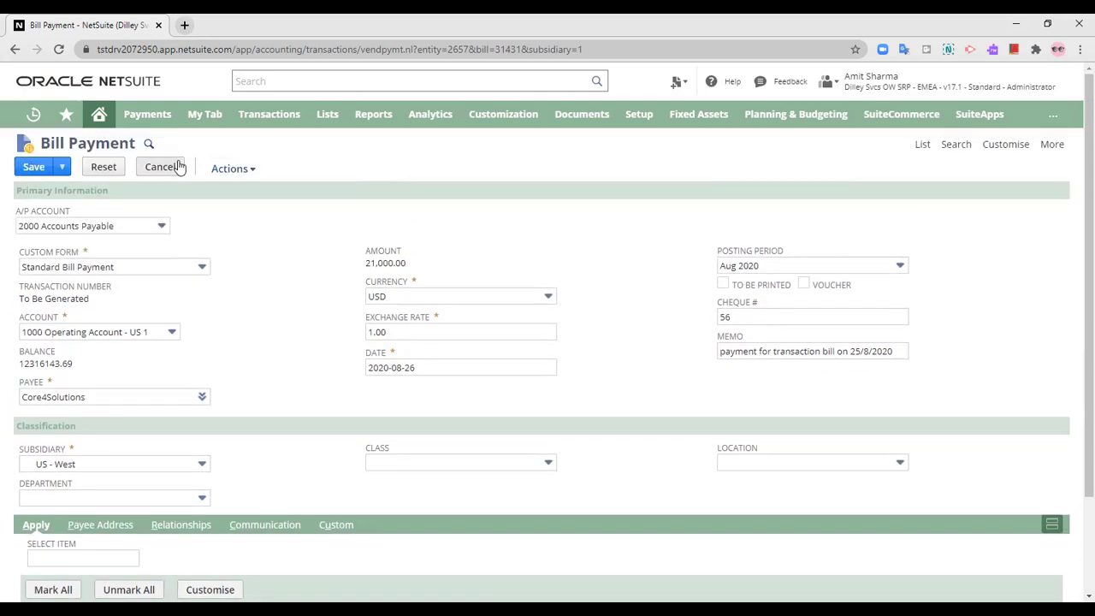
click(161, 167)
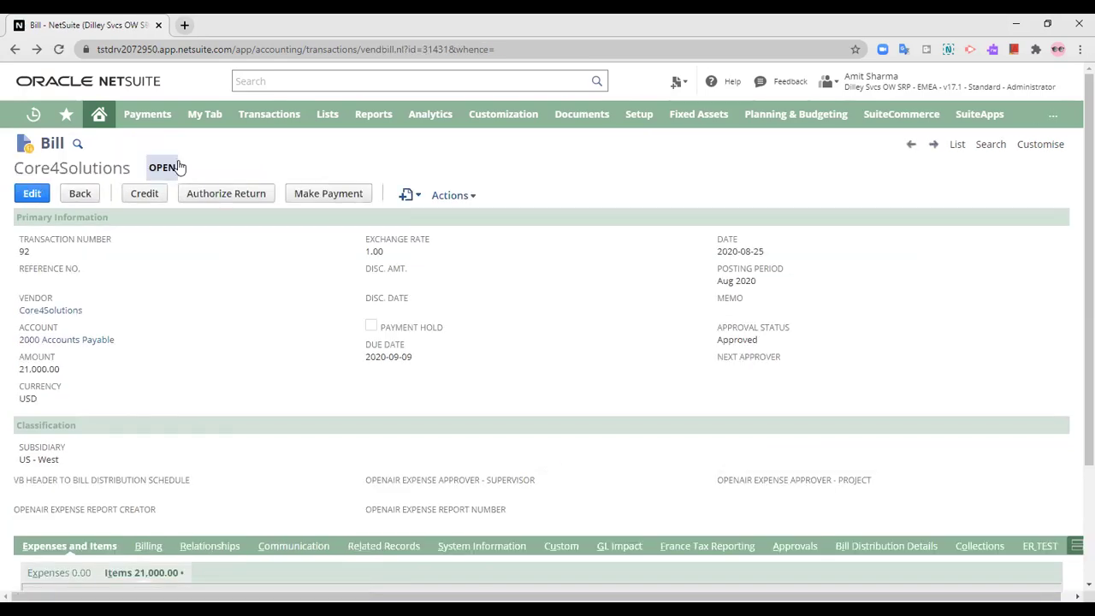
click(81, 198)
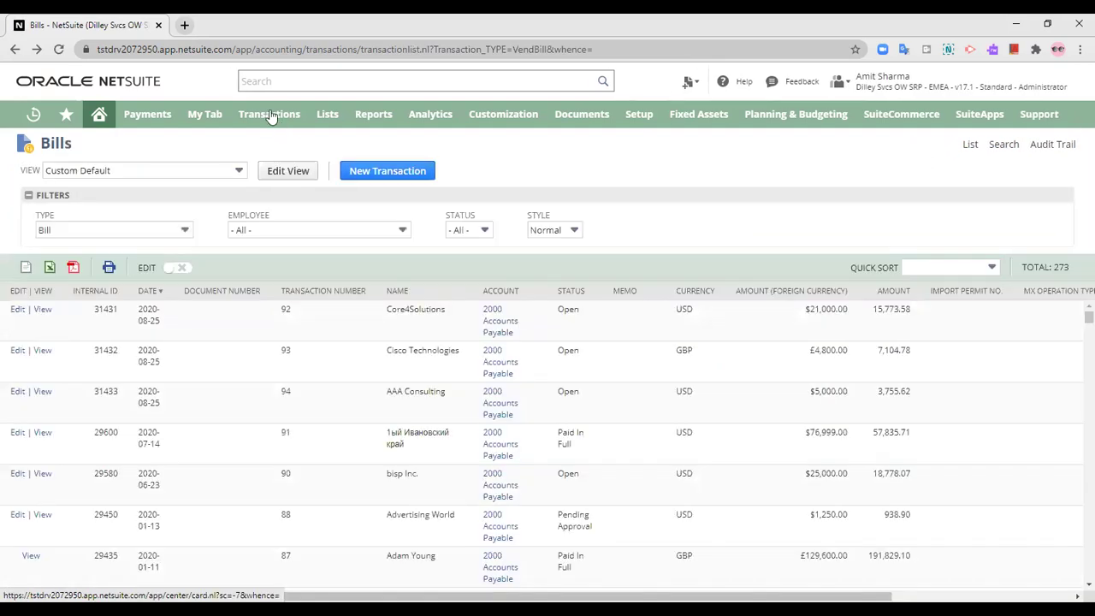
Open the Pay Bills form for paying several vendor bills at once
click(268, 120)
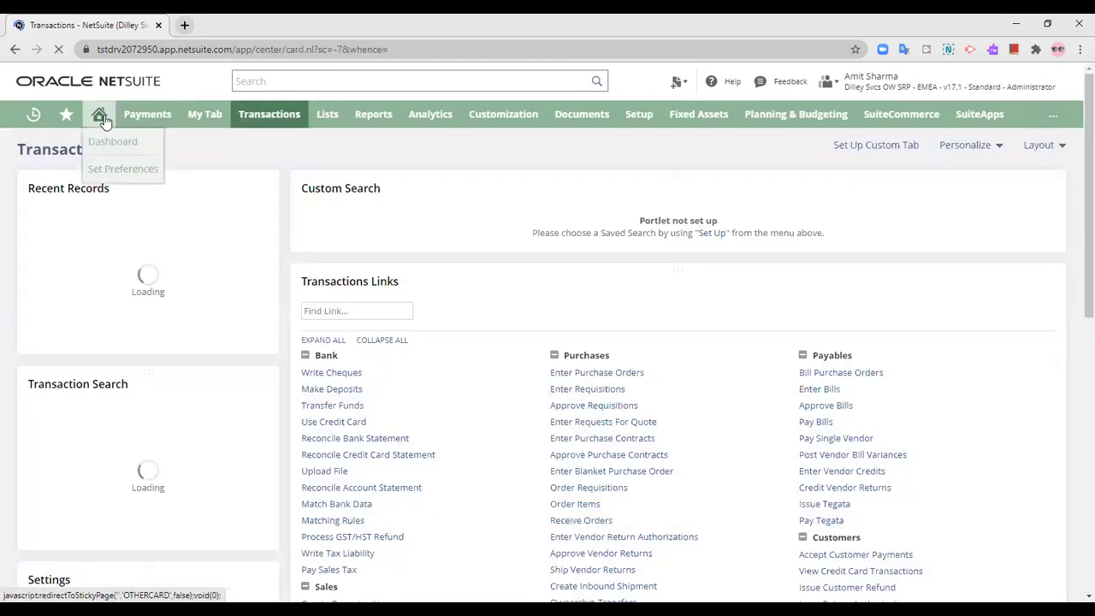
click(101, 120)
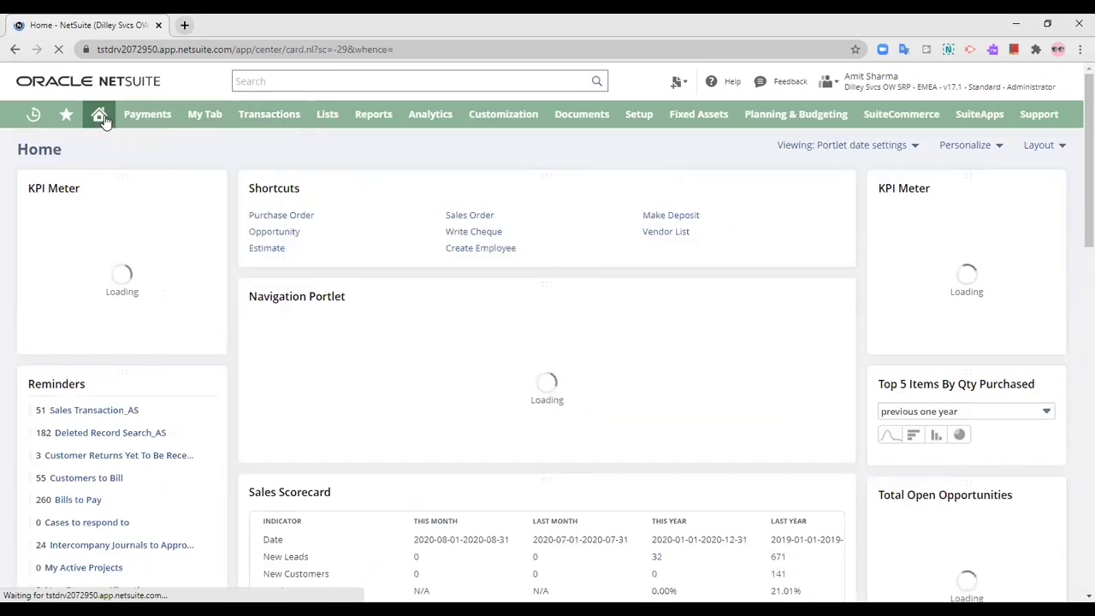
mouse_move(266, 118)
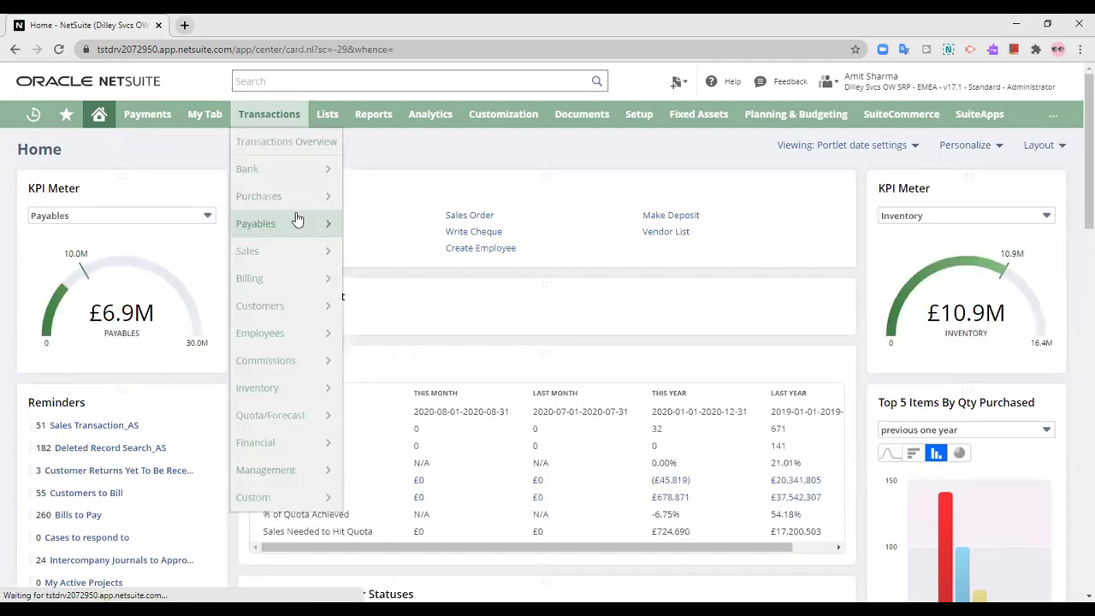
mouse_move(318, 223)
click(377, 305)
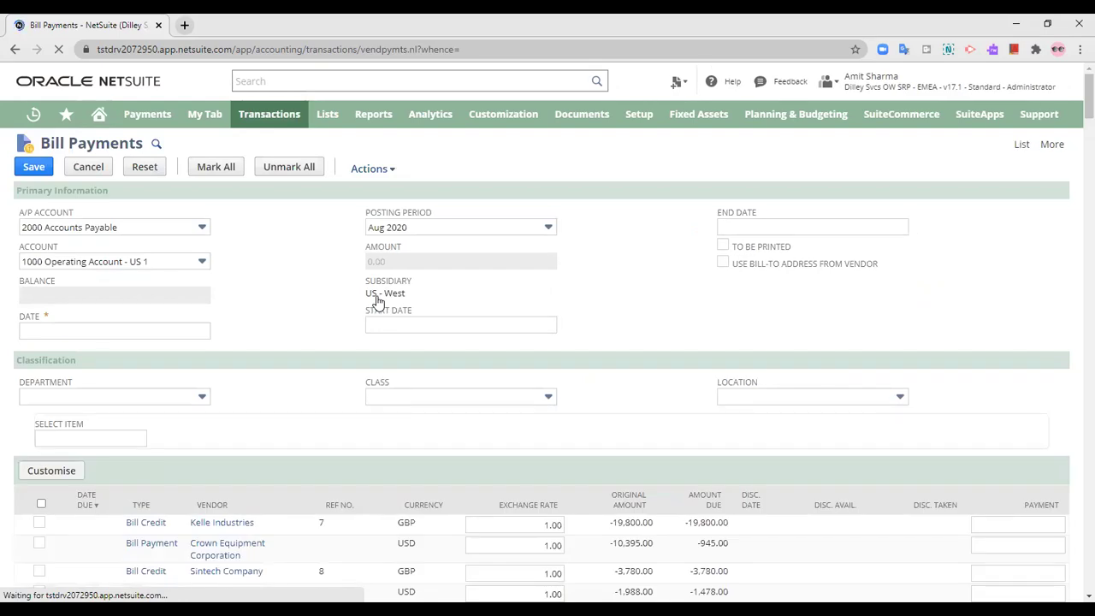
Sort the payable transactions by due date in descending order
click(85, 518)
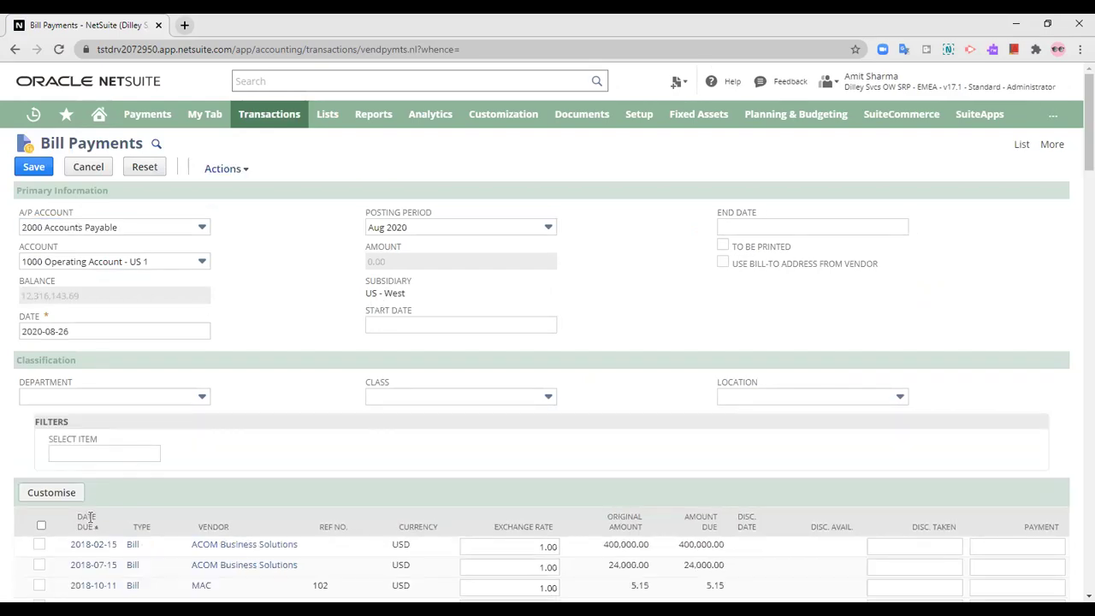
click(87, 518)
click(87, 519)
click(88, 519)
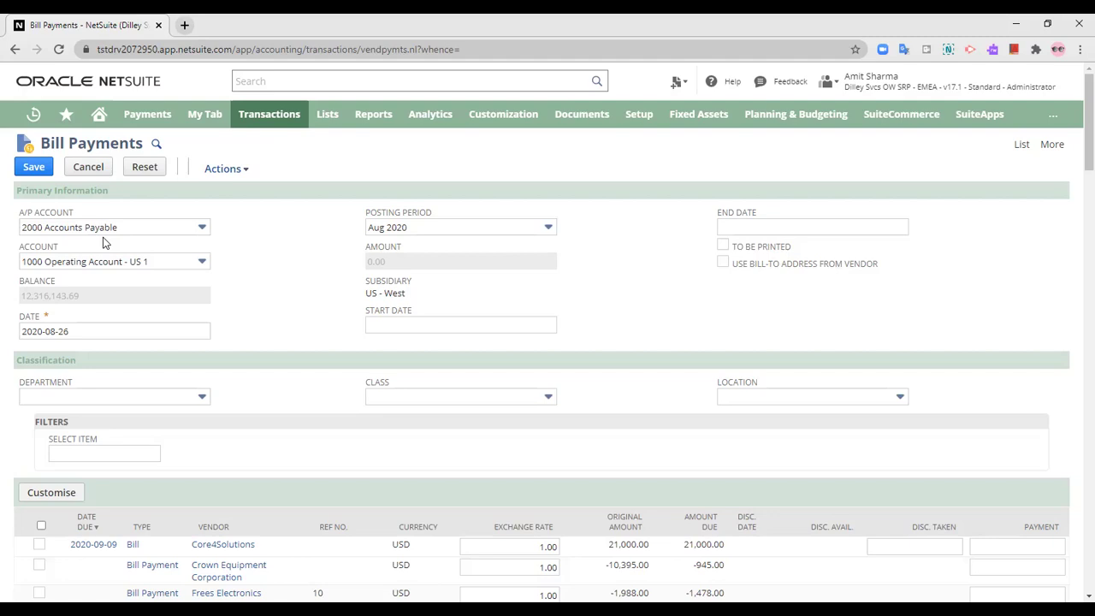
Check which accounts are available for paying the bills, keeping 1000 Operating Account - US 1
scroll(142, 288, down, 3)
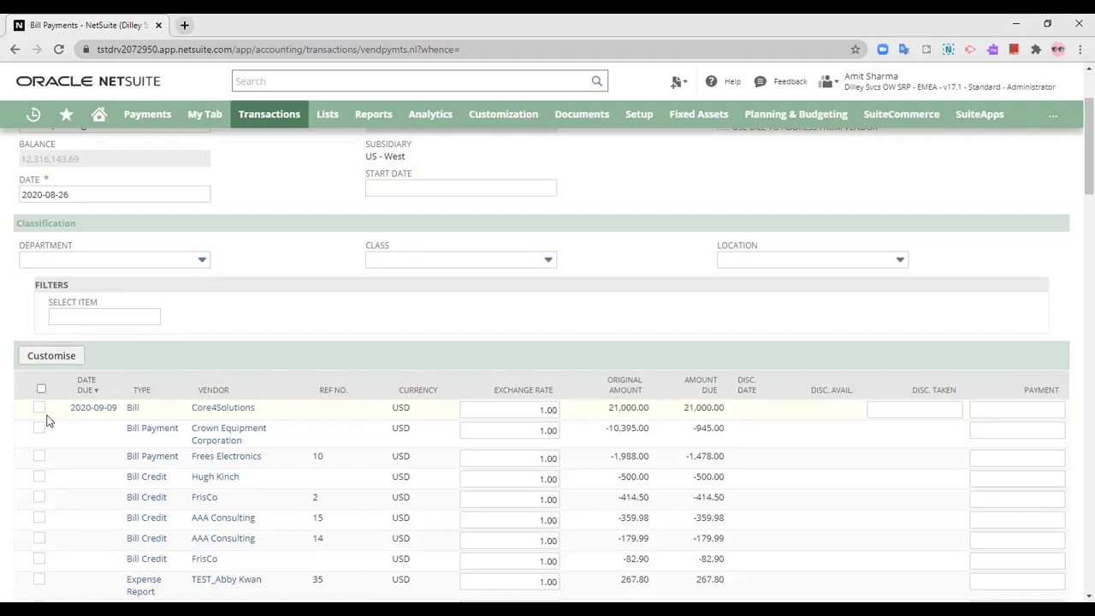
scroll(47, 419, up, 3)
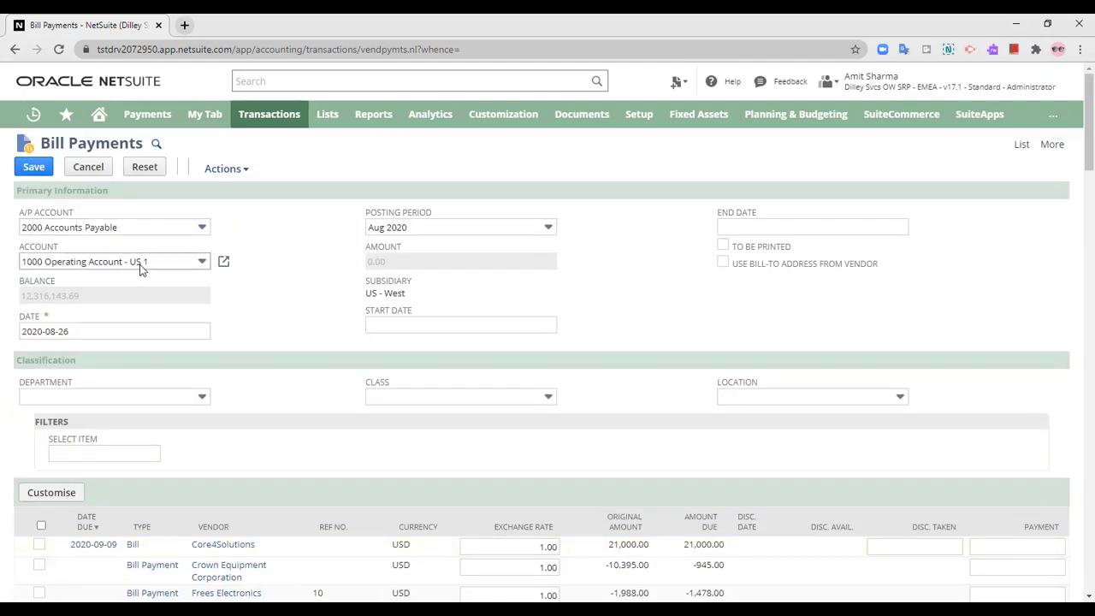
click(141, 265)
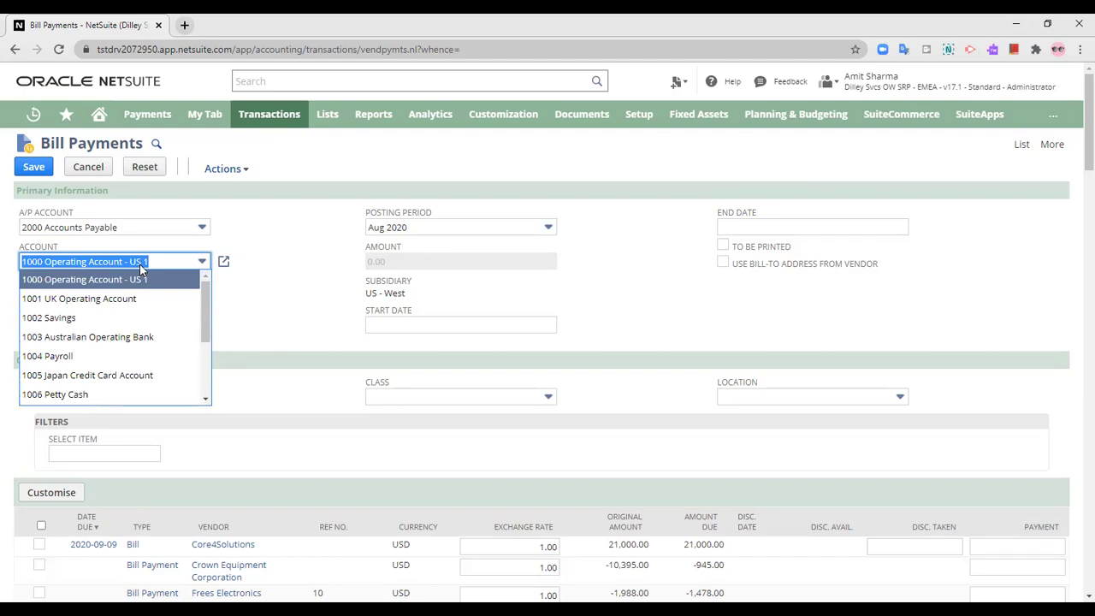
click(296, 271)
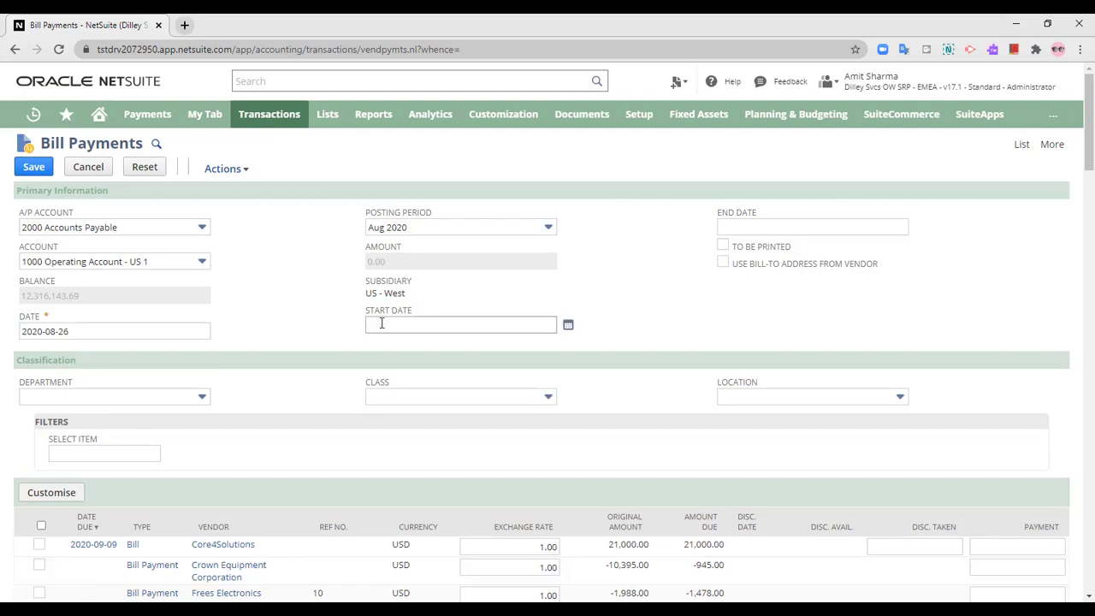
Select the Core4Solutions bill due 2020-09-09 for payment in full
scroll(269, 360, down, 2)
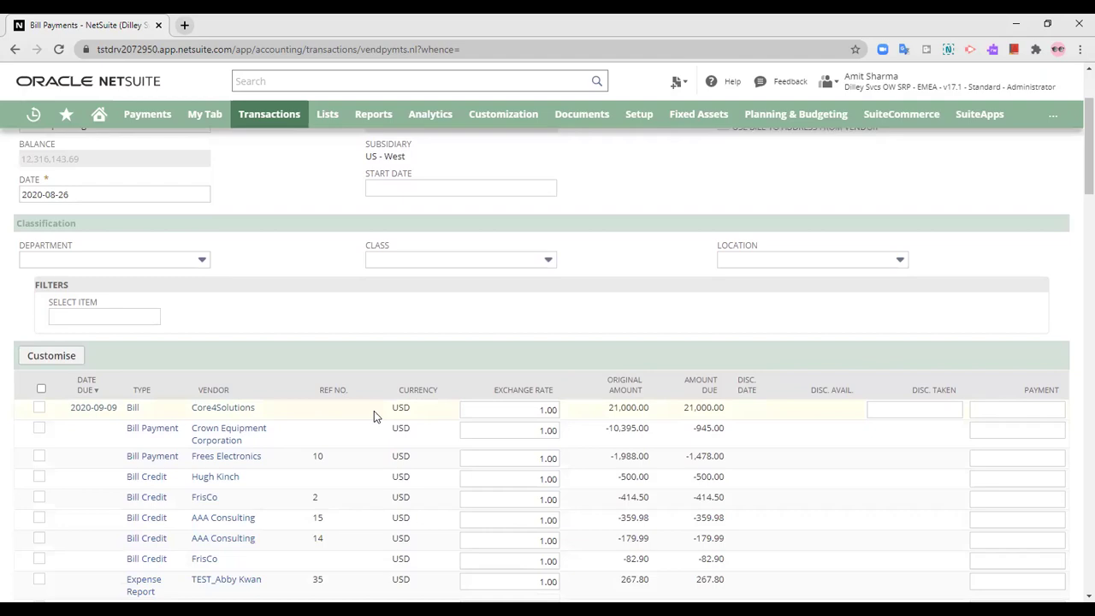
scroll(216, 432, down, 1)
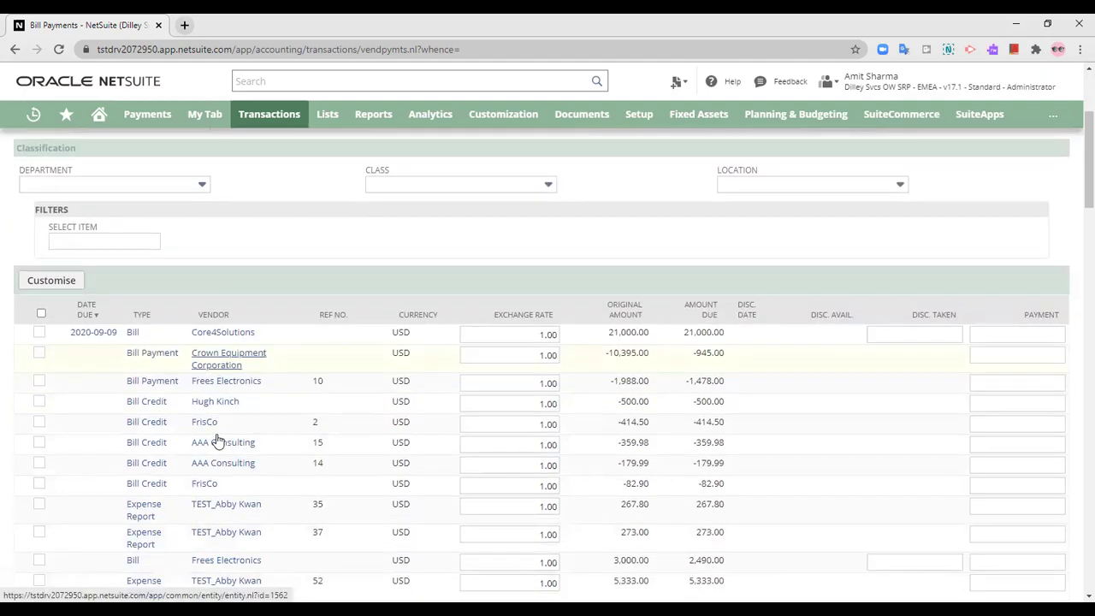
scroll(216, 439, down, 4)
scroll(215, 436, up, 4)
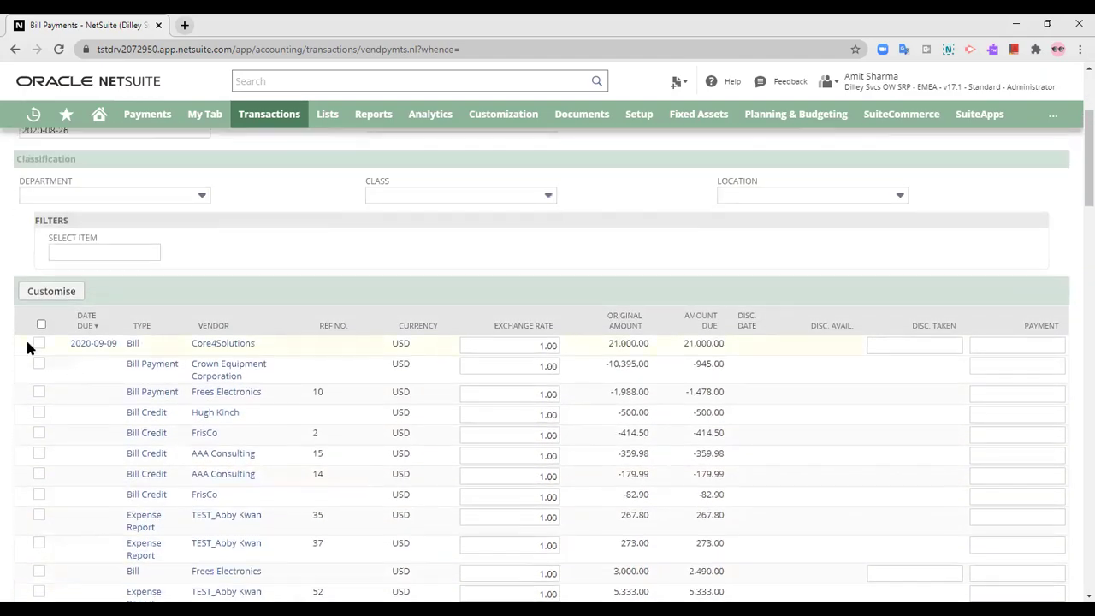
scroll(27, 346, up, 2)
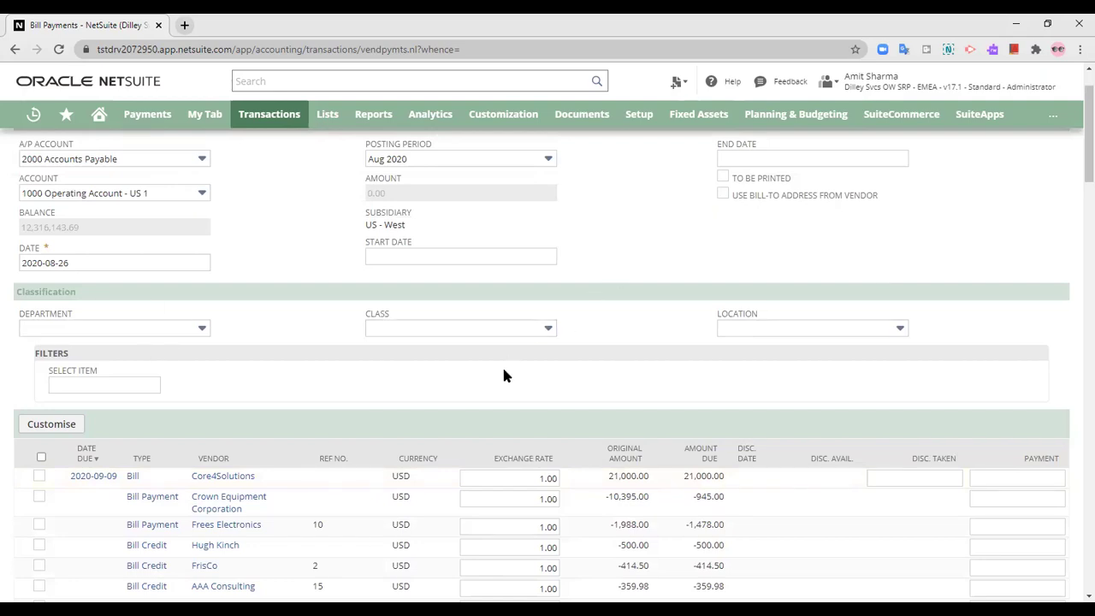
scroll(503, 374, down, 2)
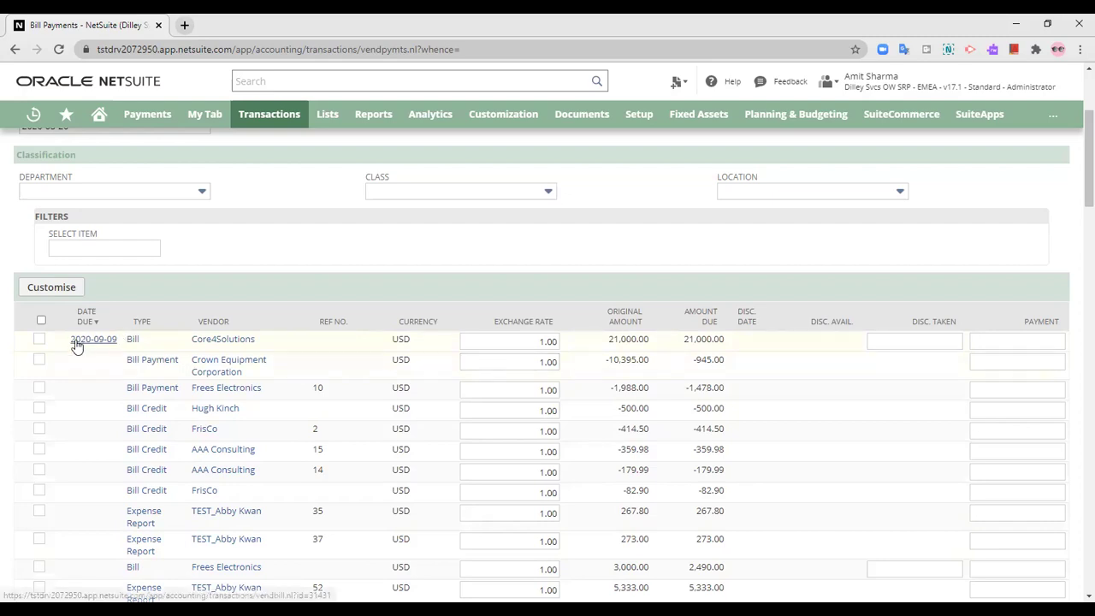
click(39, 339)
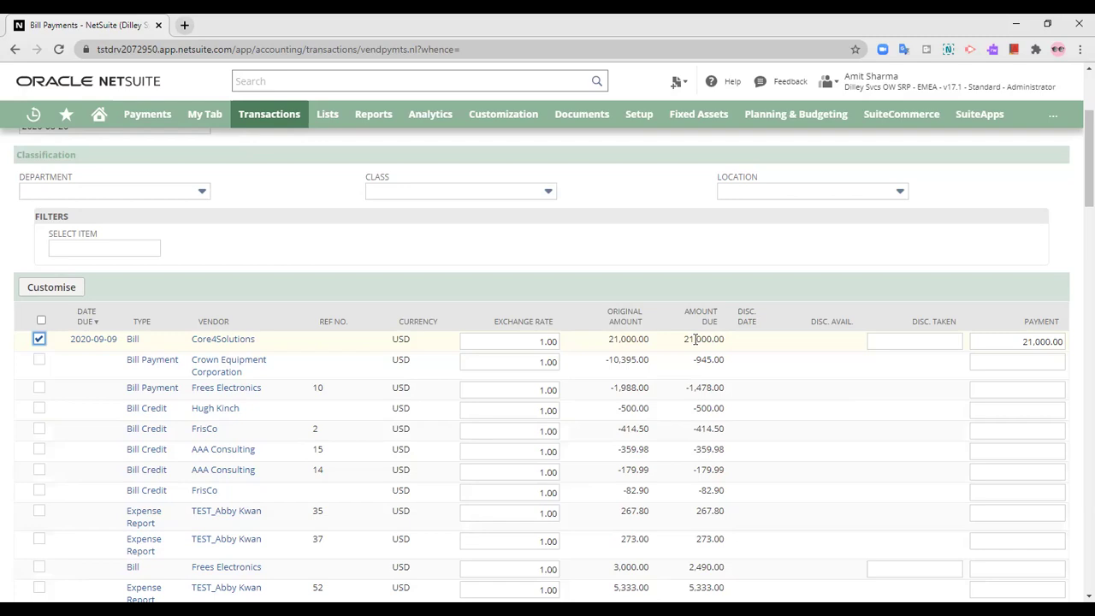
Try a discount taken of 2,000.00 on the Core4Solutions bill and clear the discount again
click(938, 340)
text(2000)
click(953, 262)
click(1020, 343)
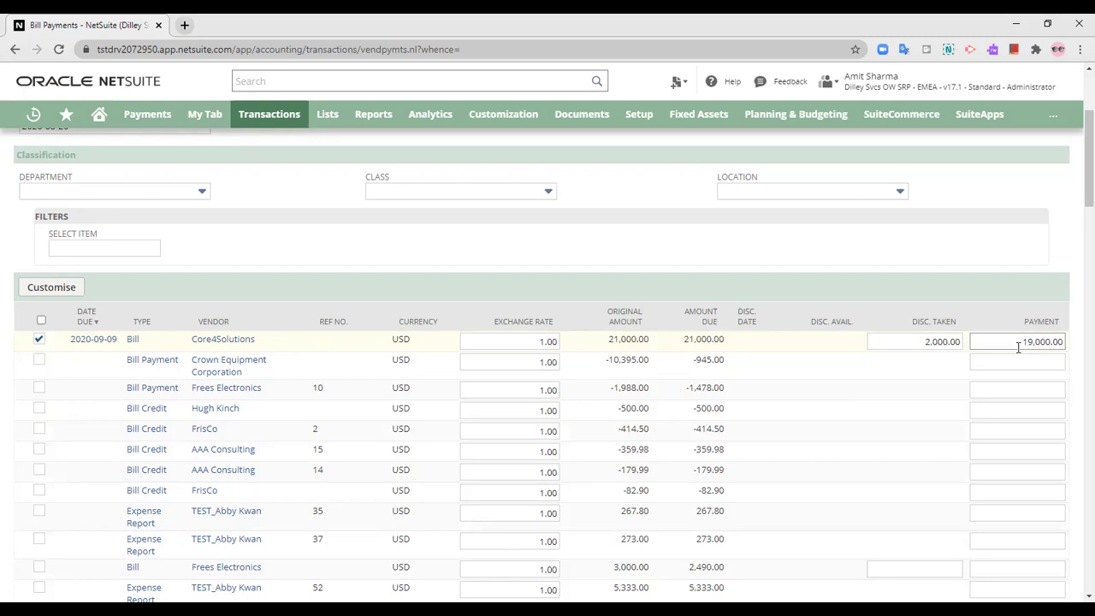
click(938, 346)
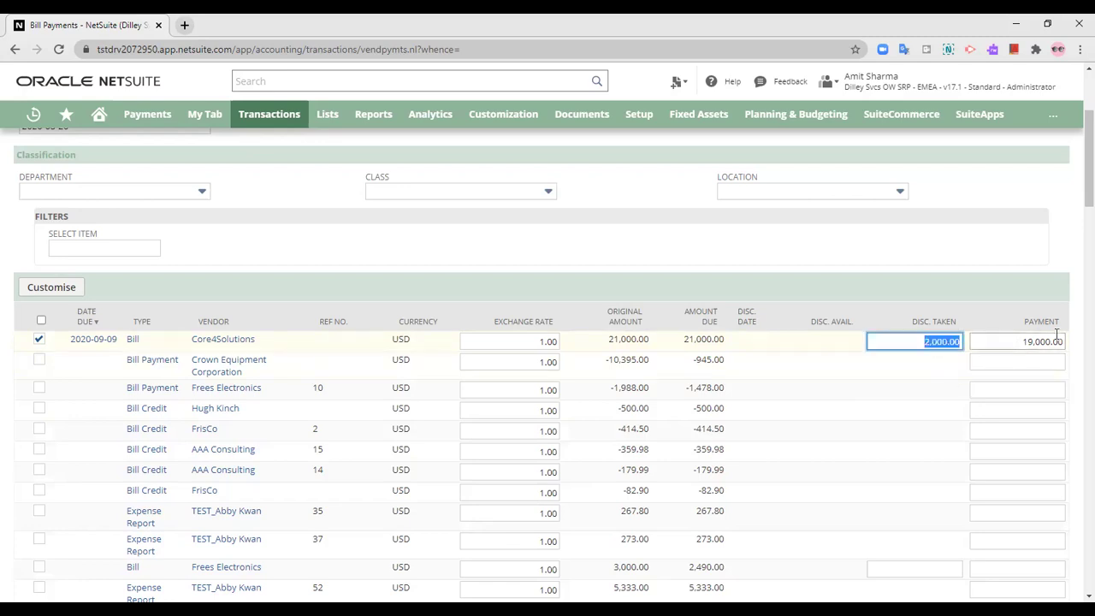
key(BackSpace)
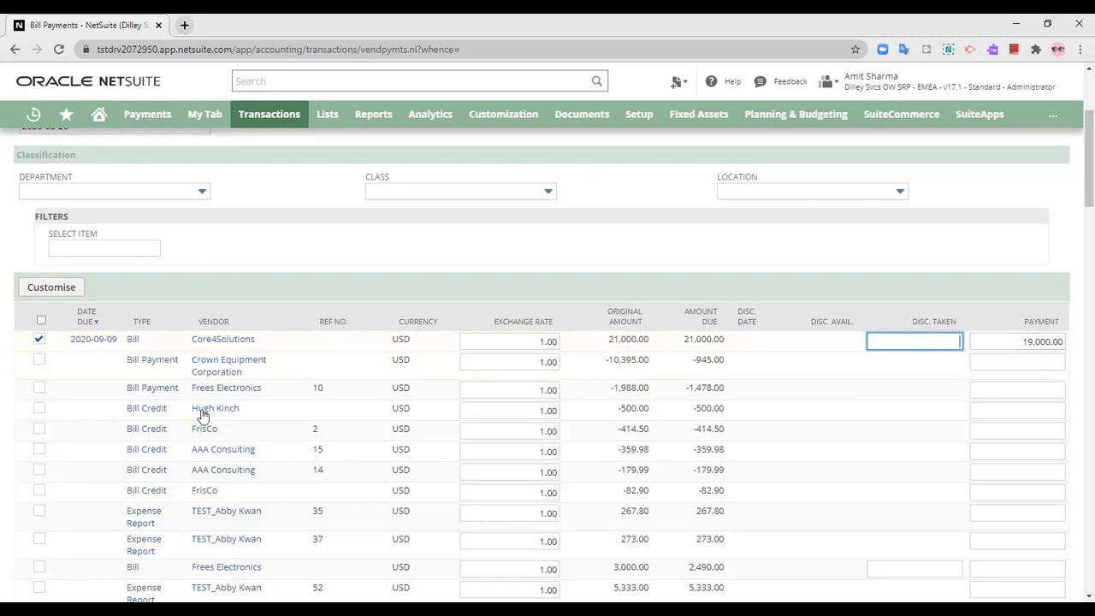
Save the Core4Solutions bill payment and refresh its status among the processed bill payments
scroll(205, 412, up, 3)
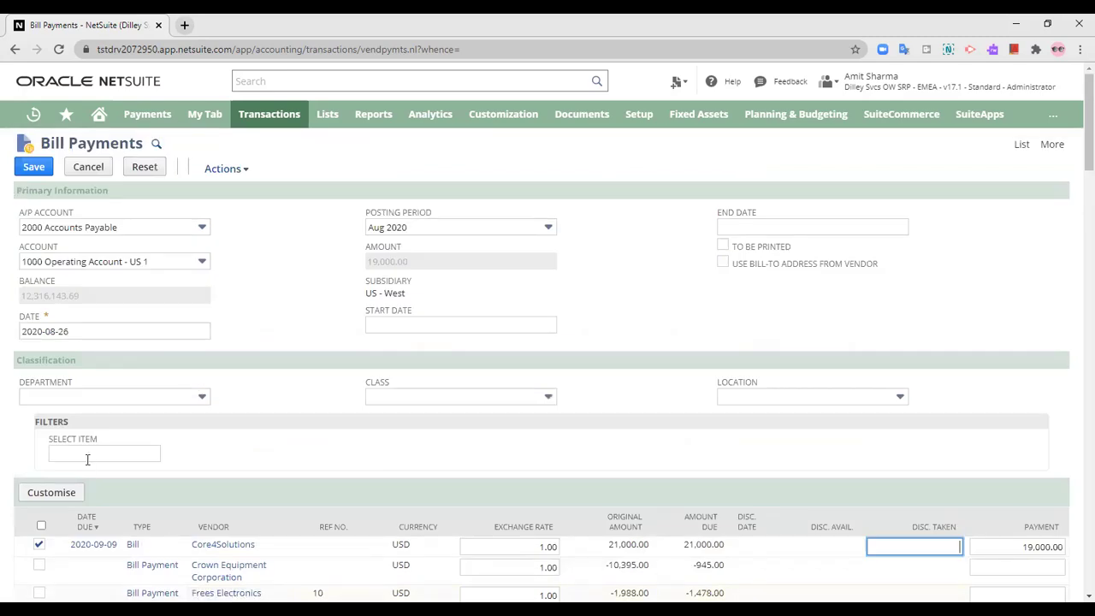
click(44, 167)
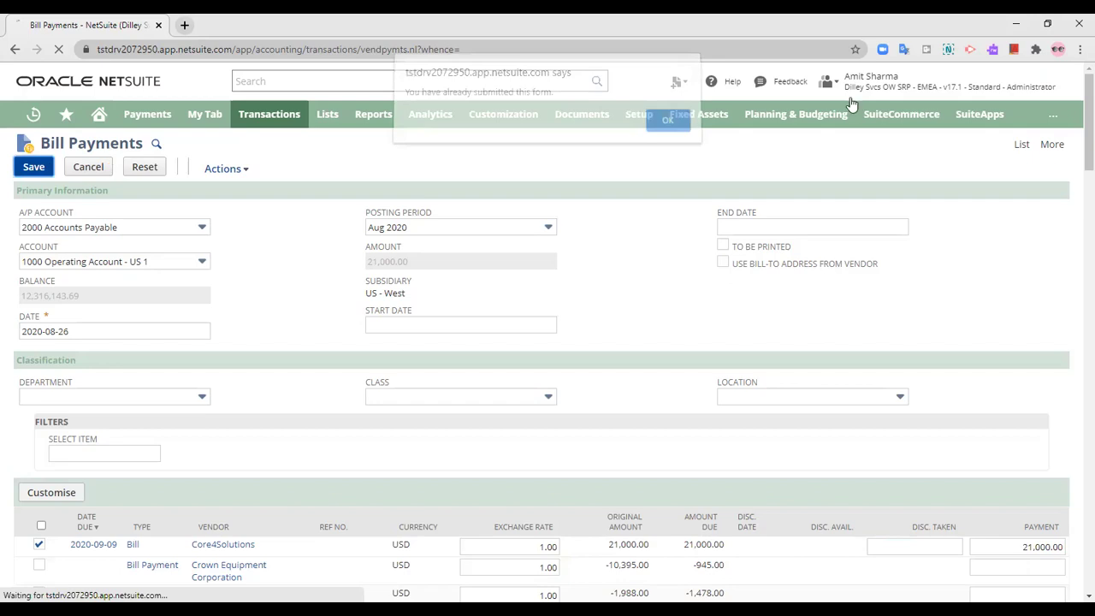
key(Return)
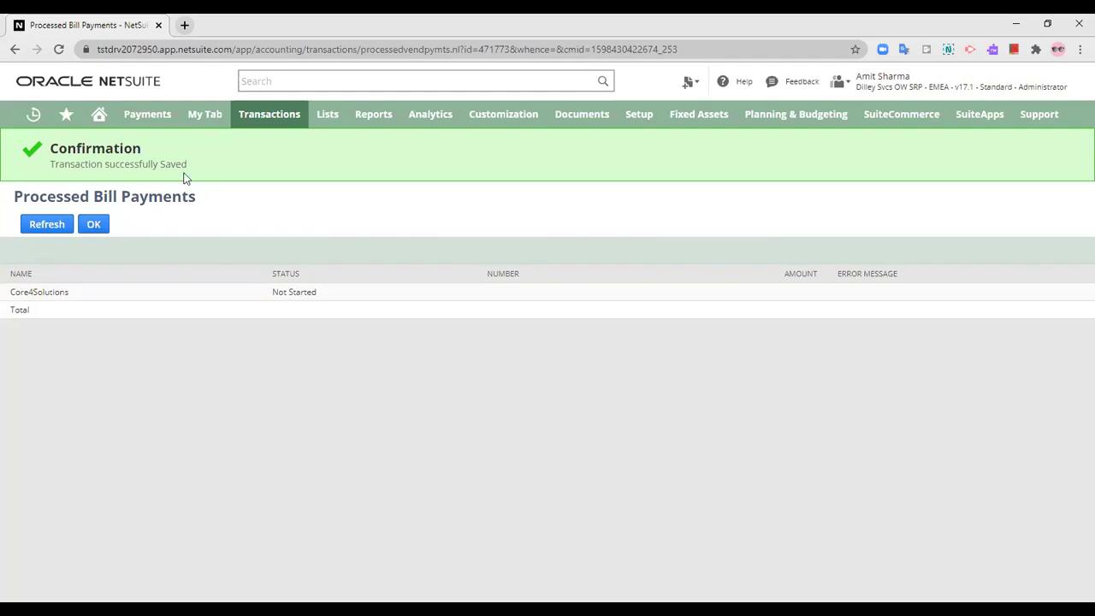
click(94, 224)
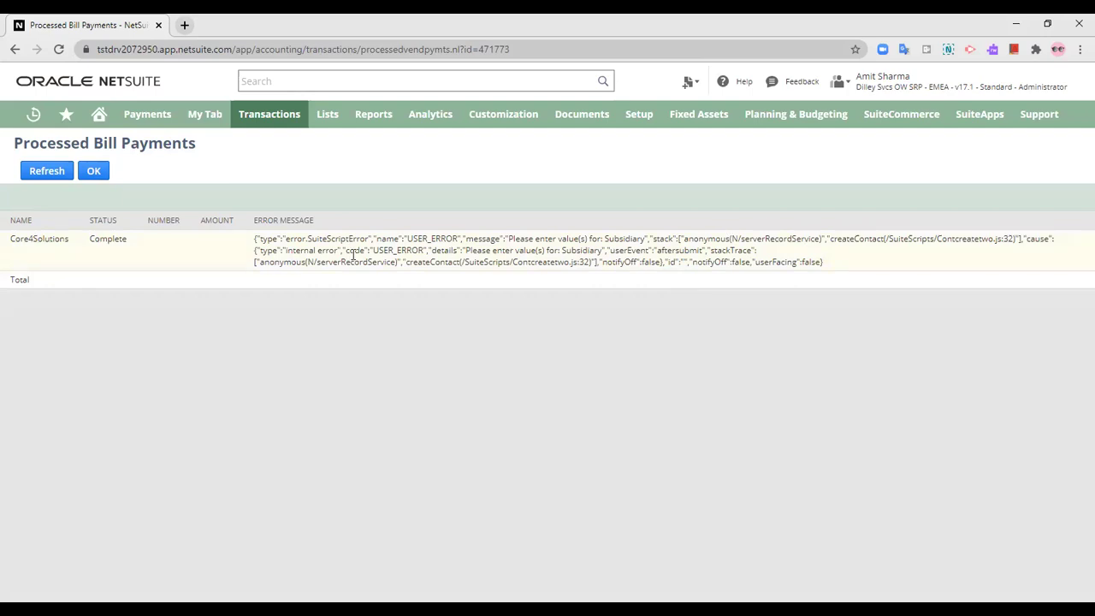
Close the processed bill payments page and return to the home dashboard
click(93, 170)
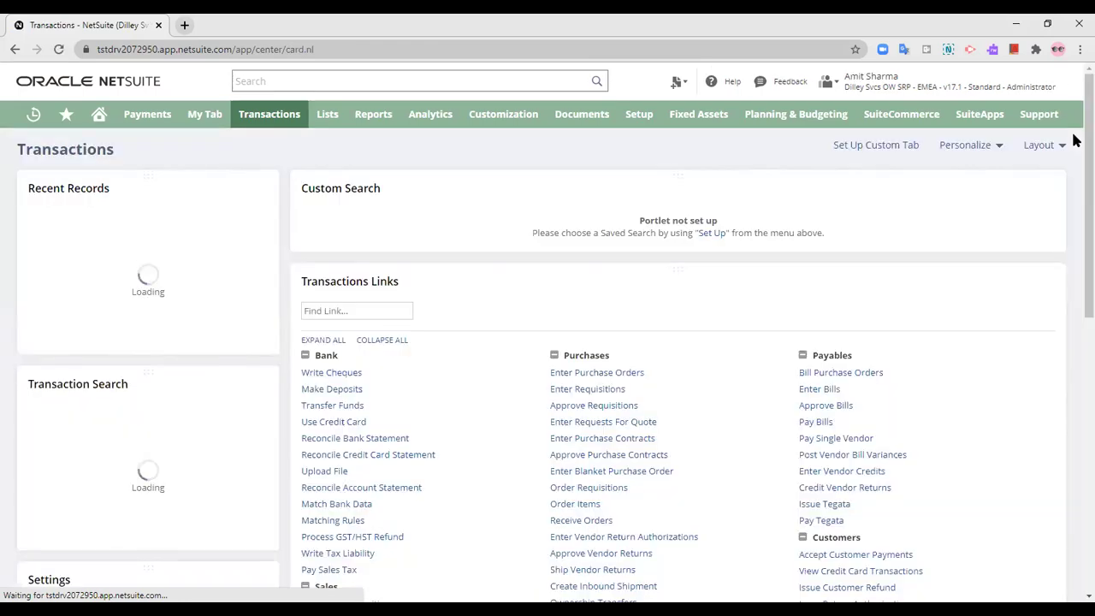
click(98, 114)
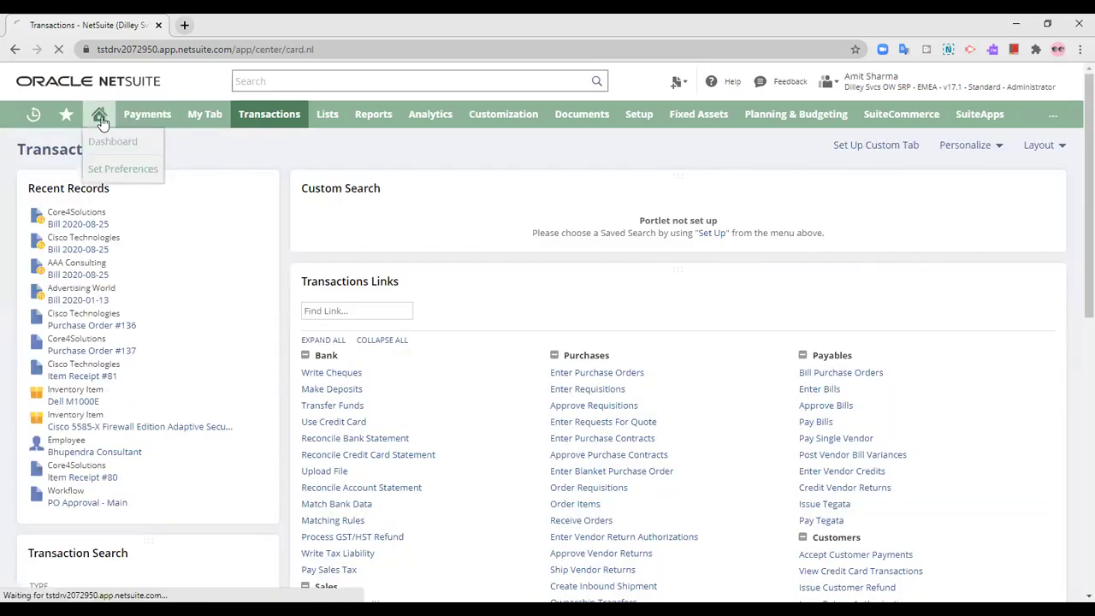